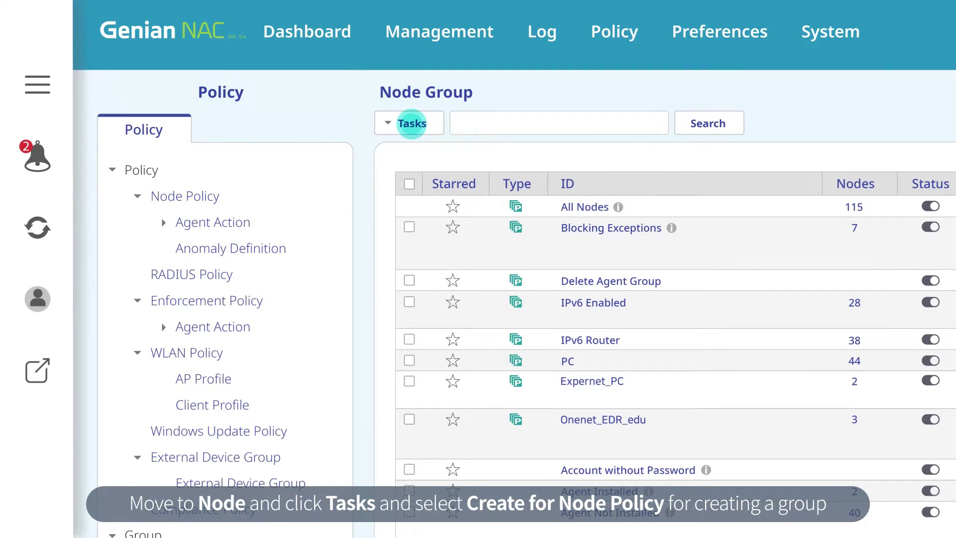
# Create a Node Policy group with ID 'Marketing group 1' and begin adding a condition.
pyautogui.click(412, 123)
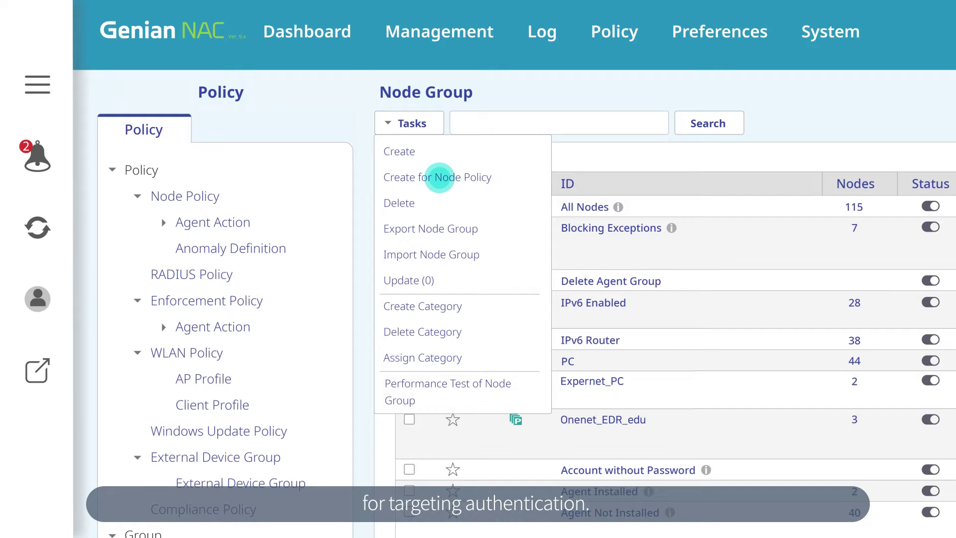
pyautogui.click(439, 177)
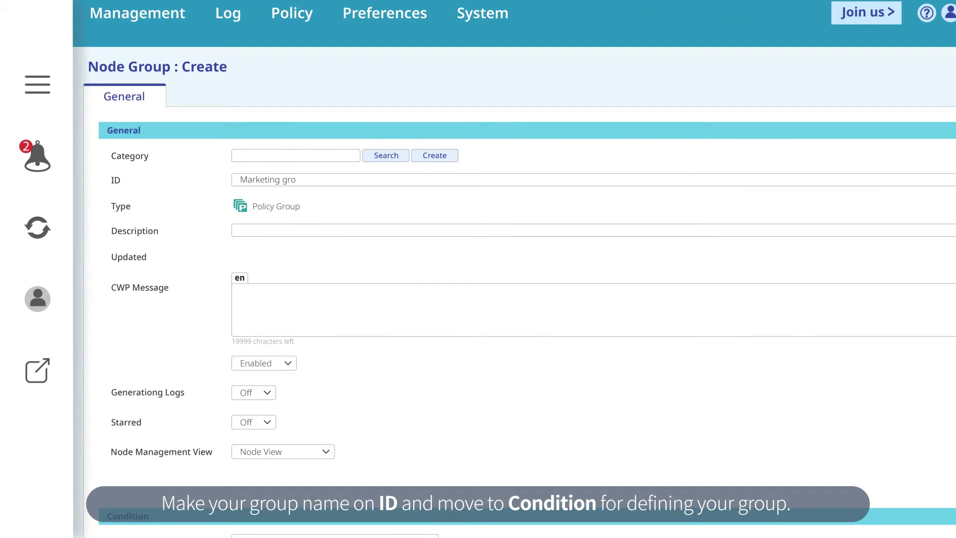
pyautogui.scroll(-3, 513, 269)
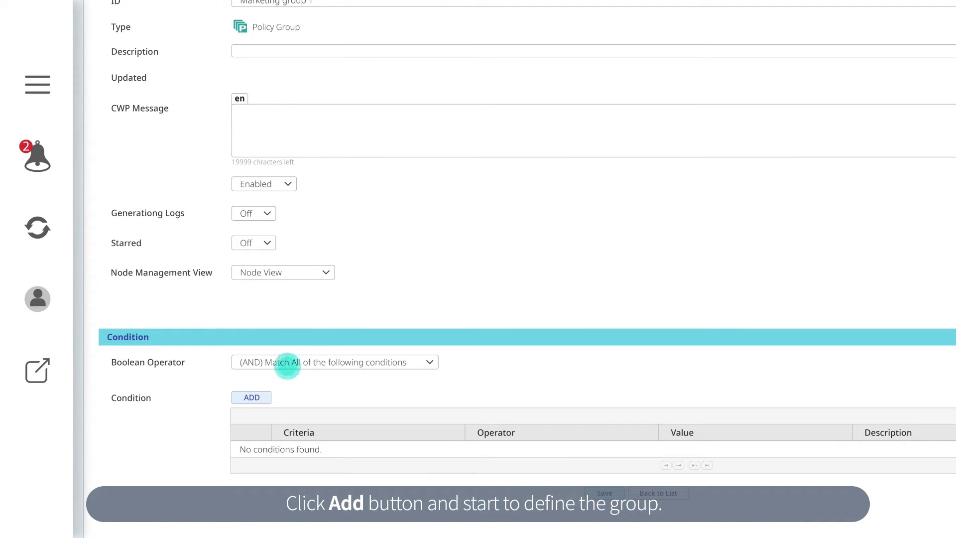
pyautogui.click(252, 397)
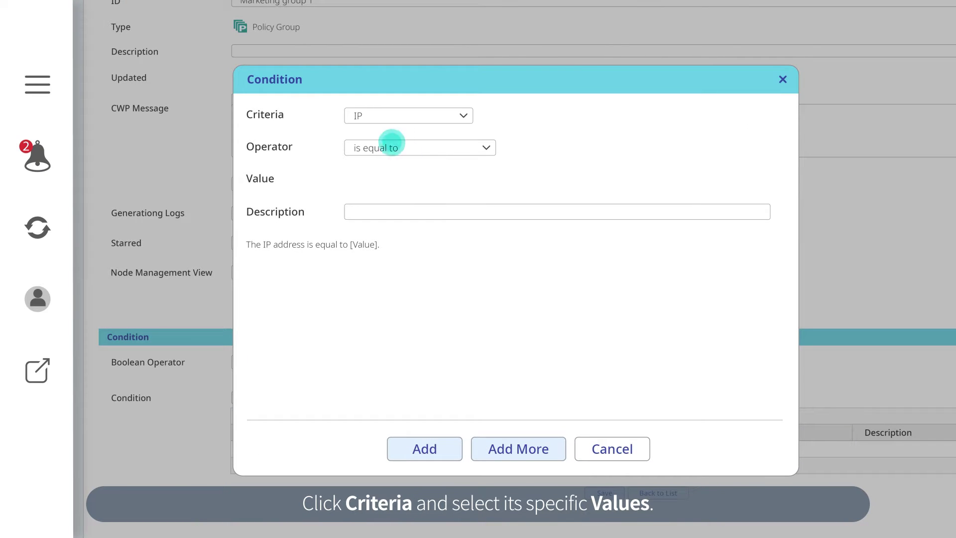
# Add the condition IP is between 172.29.30.66~172.29.30.70, described 'Marketing team group IP range'.
pyautogui.click(358, 115)
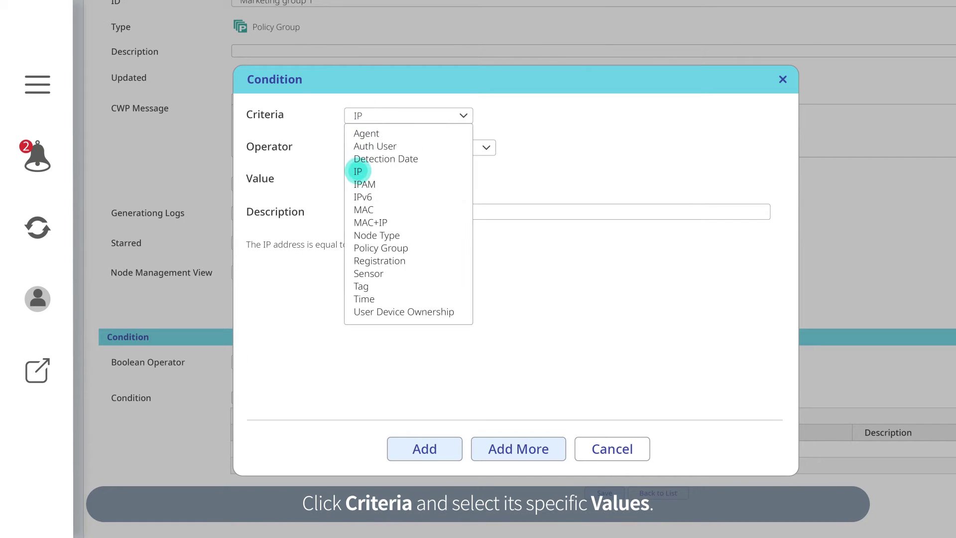
pyautogui.click(358, 171)
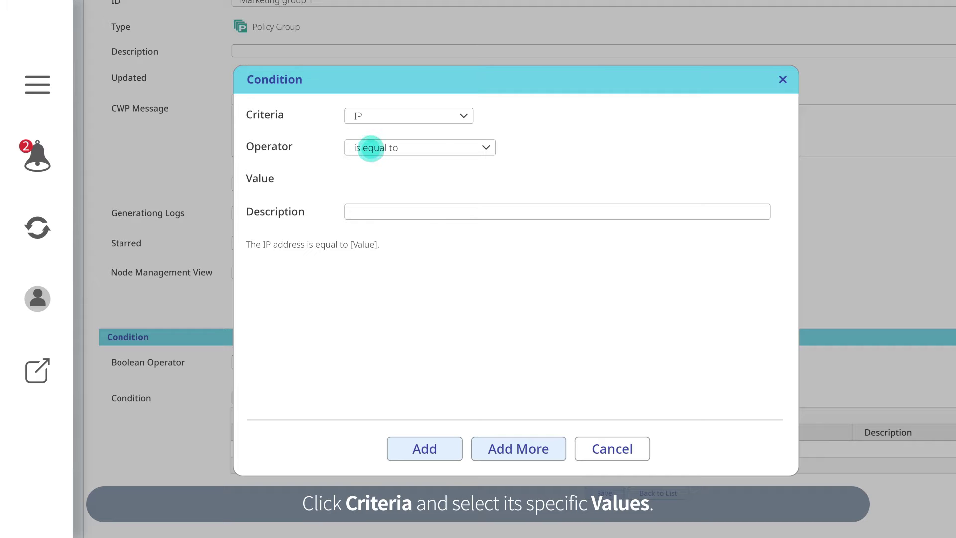
pyautogui.click(371, 148)
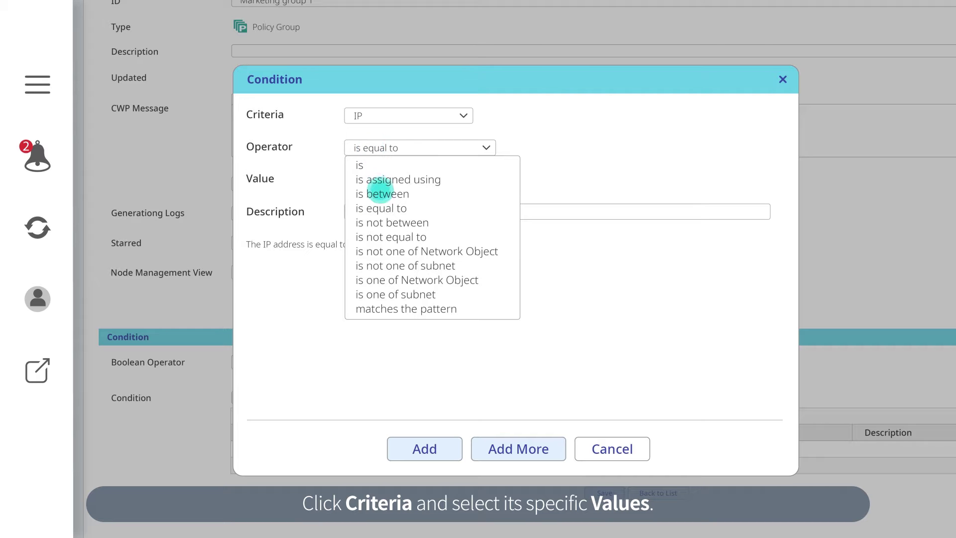
pyautogui.click(381, 194)
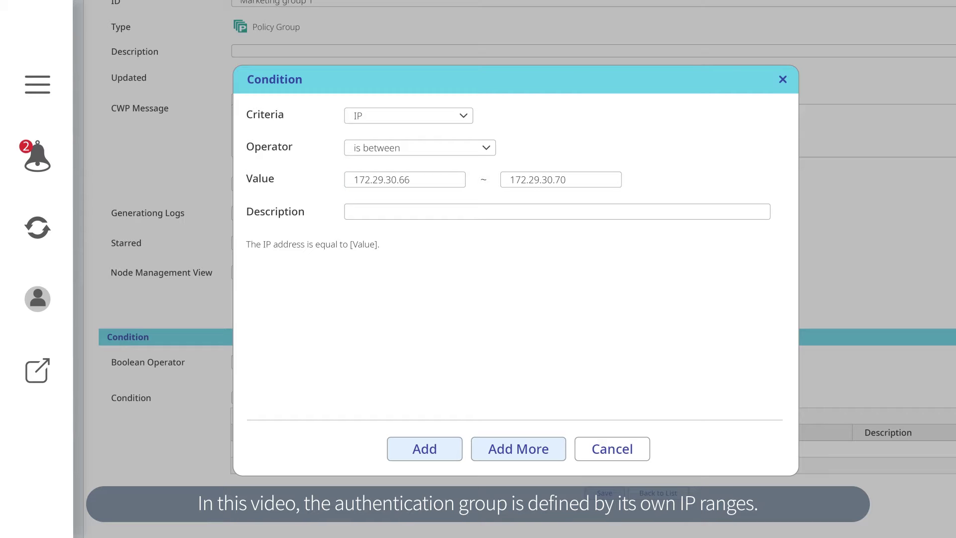
pyautogui.click(354, 212)
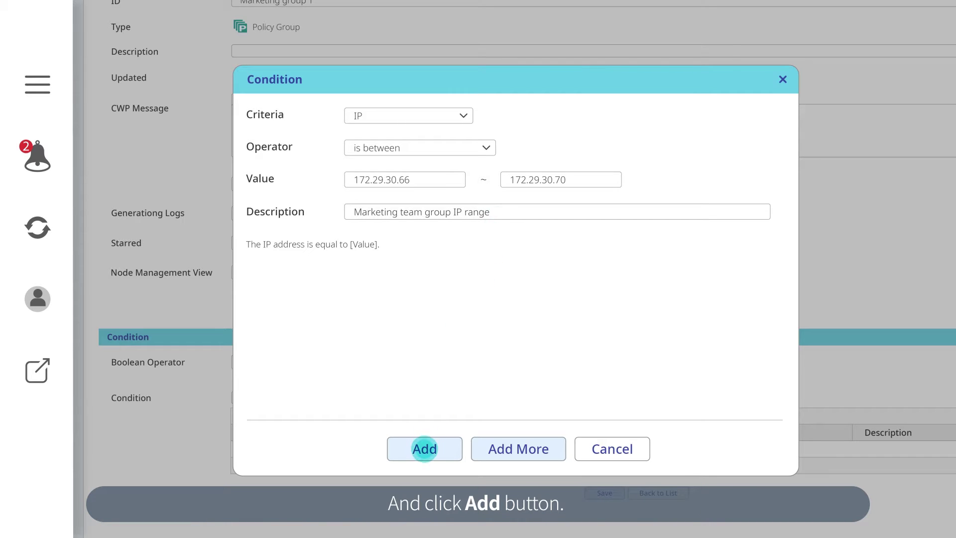
pyautogui.click(424, 450)
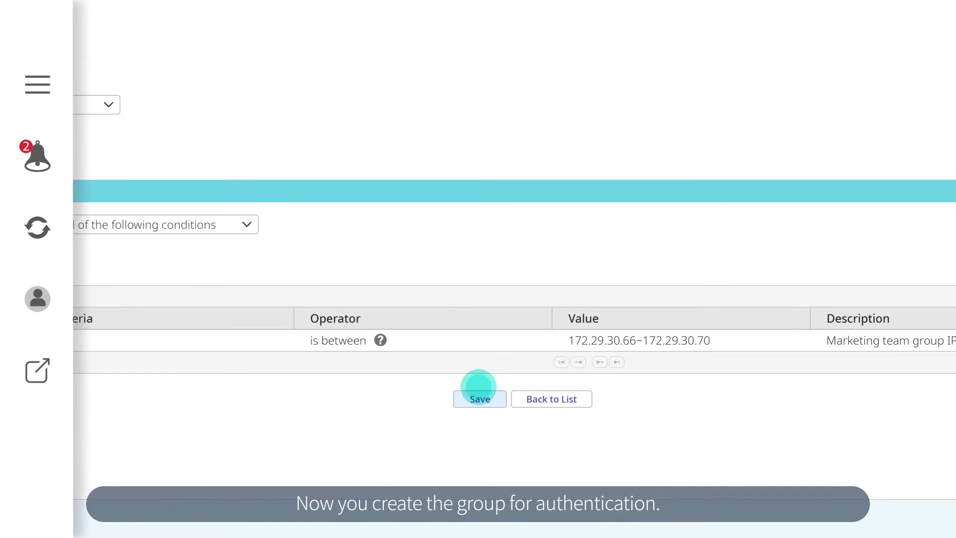
# Save and apply Marketing group 1, then list its four nodes 172.29.30.66–172.29.30.69.
pyautogui.click(480, 399)
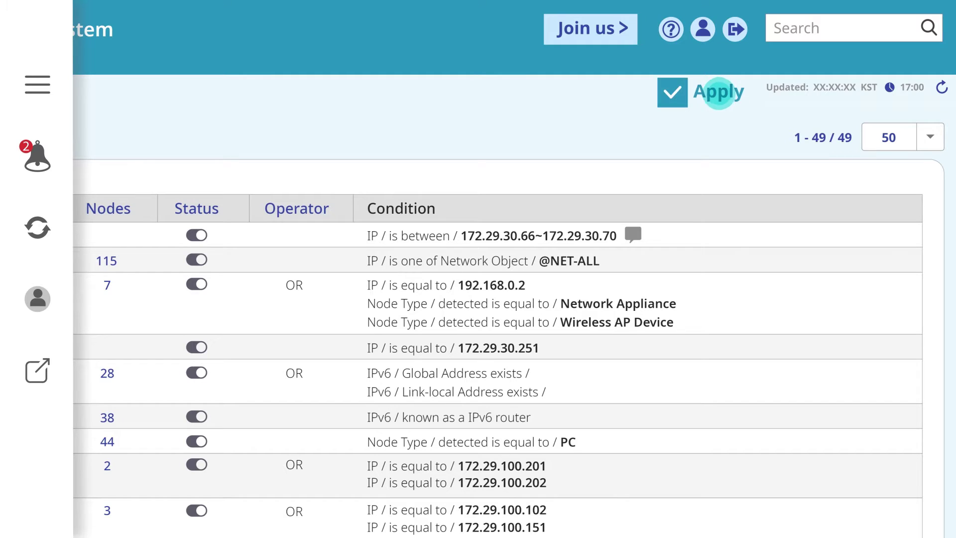
pyautogui.click(719, 92)
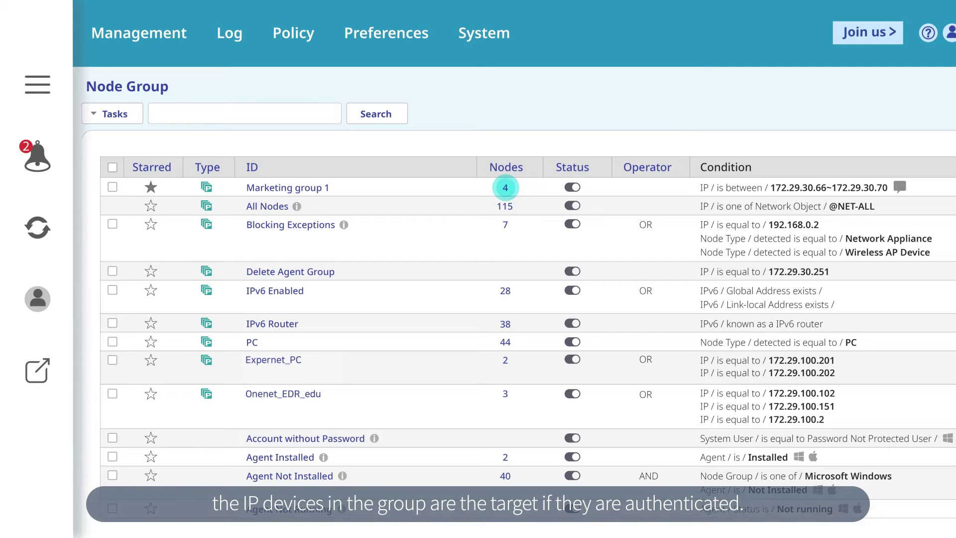
pyautogui.click(505, 187)
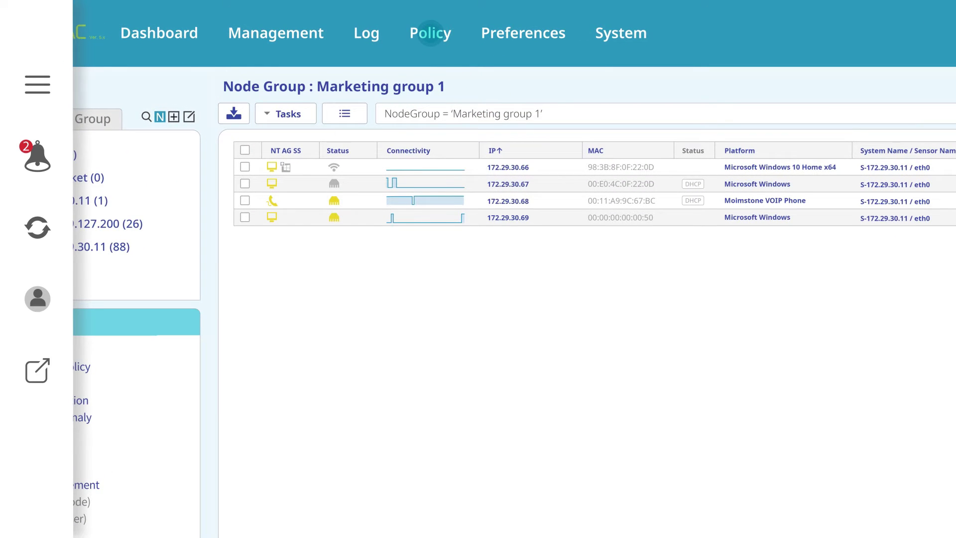
# Go to Policy > Enforcement Policy and open the 'Un-authentication in marketing team' rule.
pyautogui.click(430, 35)
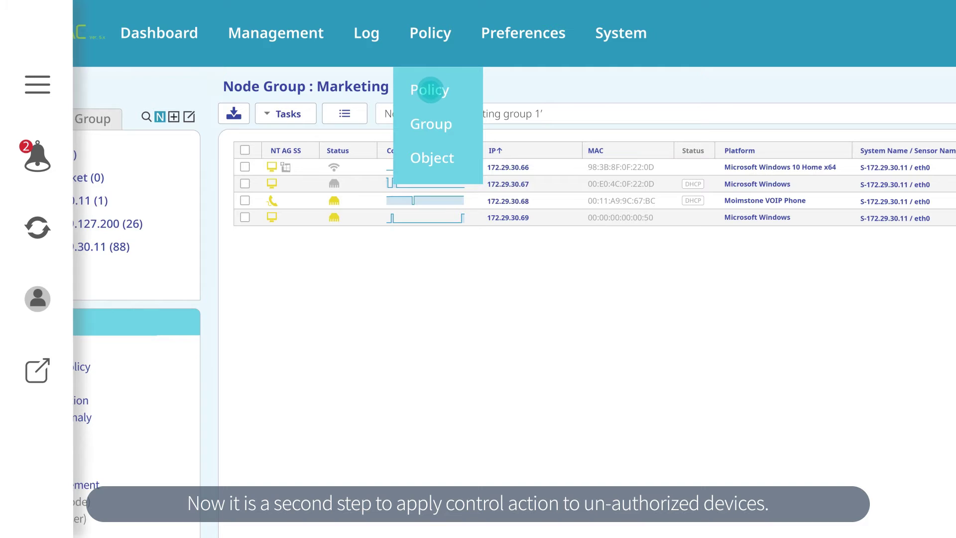
pyautogui.click(430, 89)
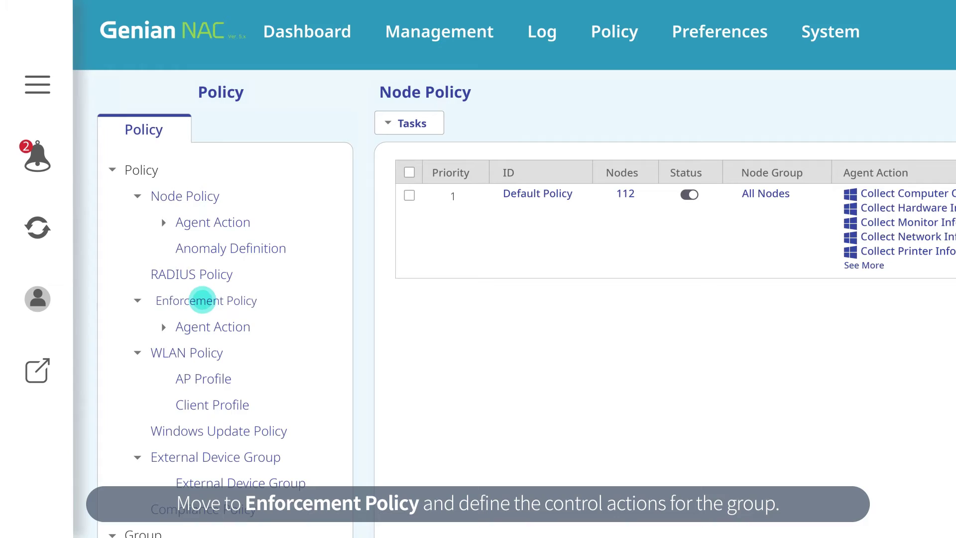
pyautogui.click(203, 300)
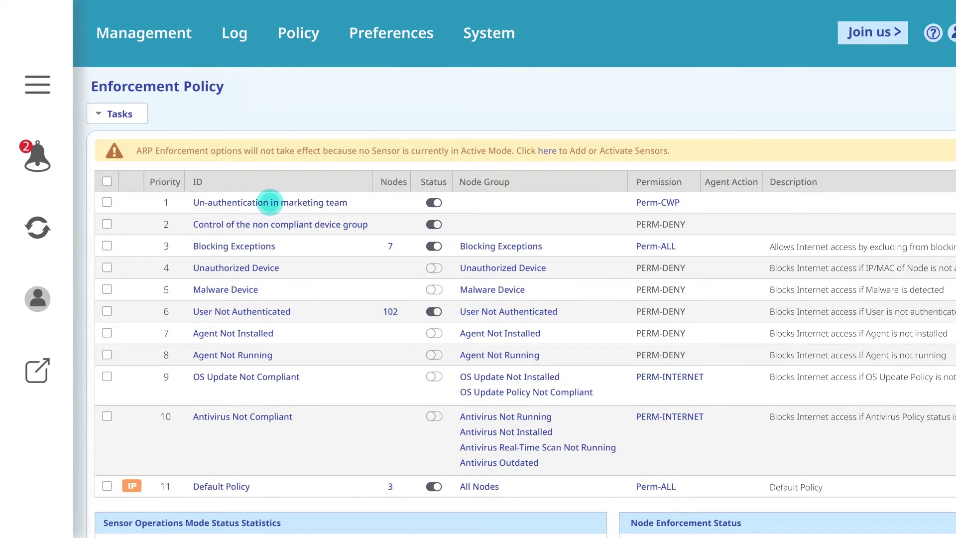
pyautogui.click(270, 202)
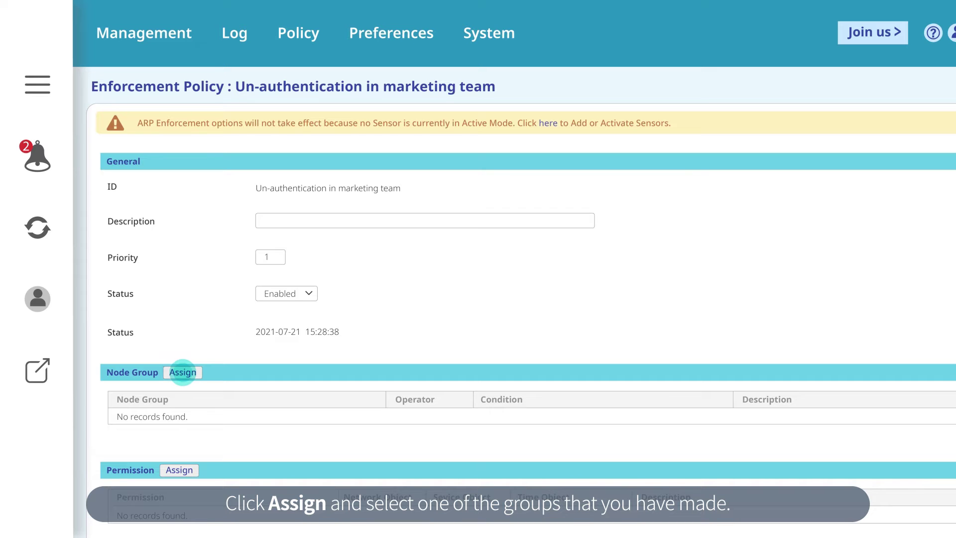
# Assign Marketing group 1 as the policy's node group.
pyautogui.click(183, 372)
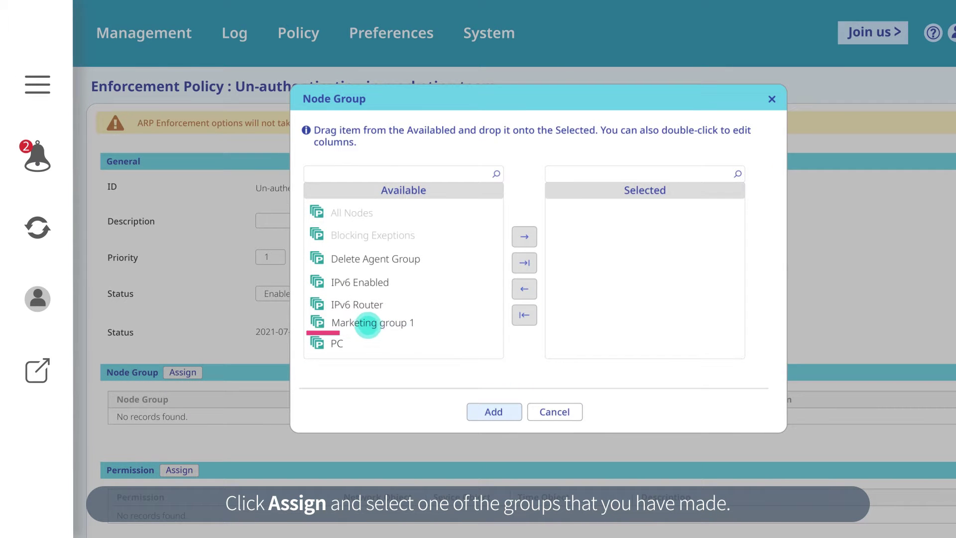
pyautogui.click(365, 323)
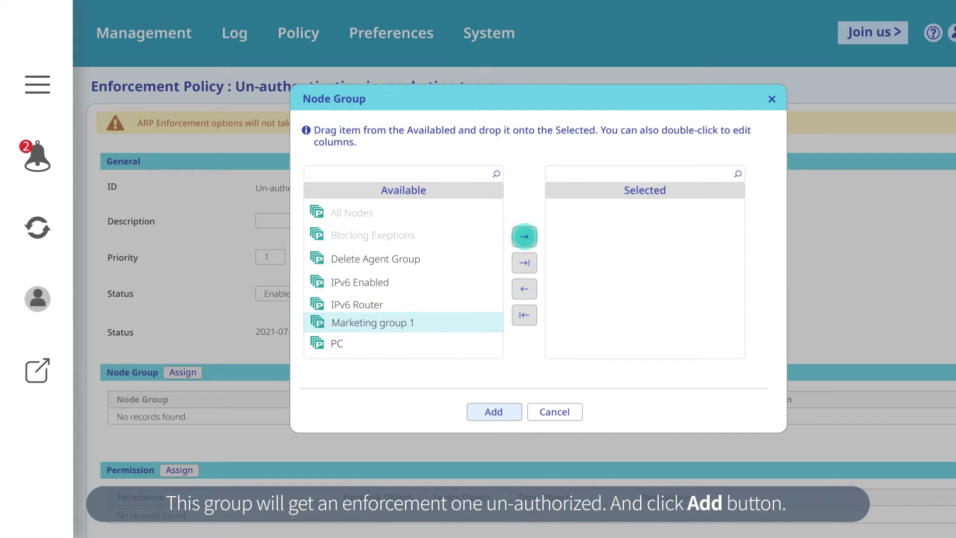
pyautogui.click(524, 237)
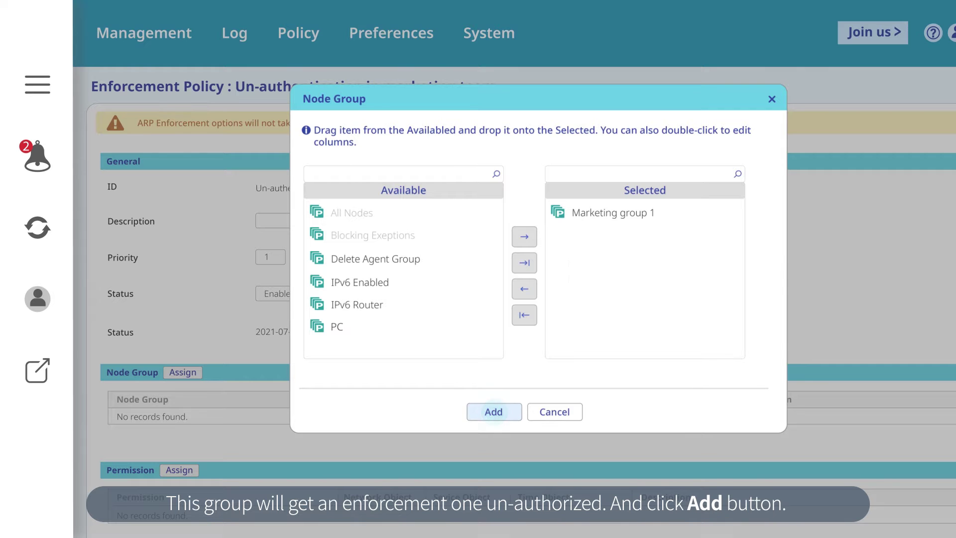
pyautogui.click(494, 412)
pyautogui.scroll(-3, 494, 411)
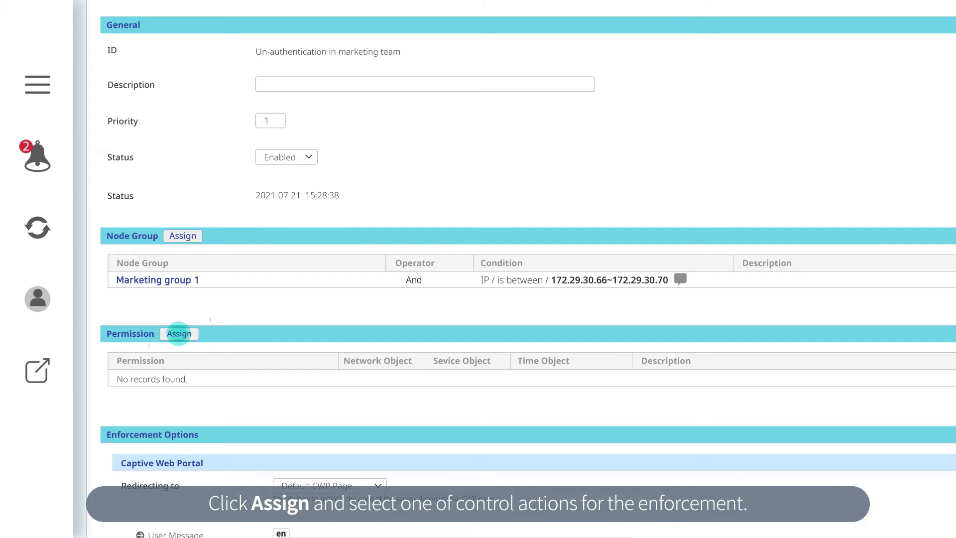
pyautogui.click(178, 333)
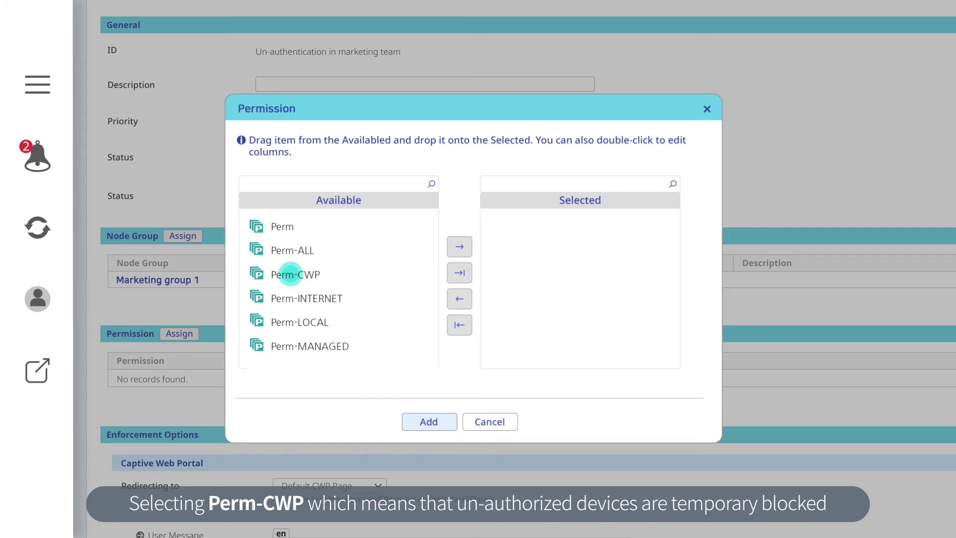
pyautogui.click(290, 274)
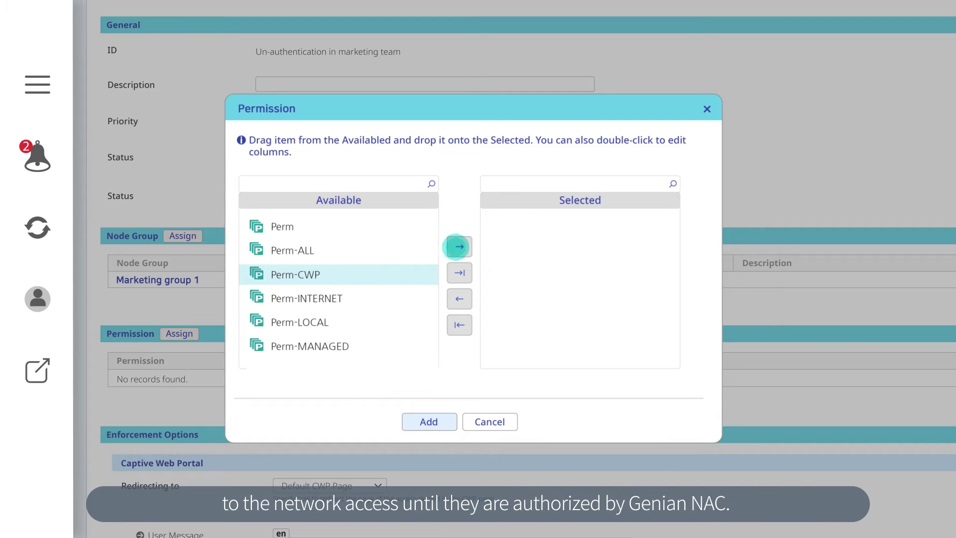
pyautogui.click(459, 246)
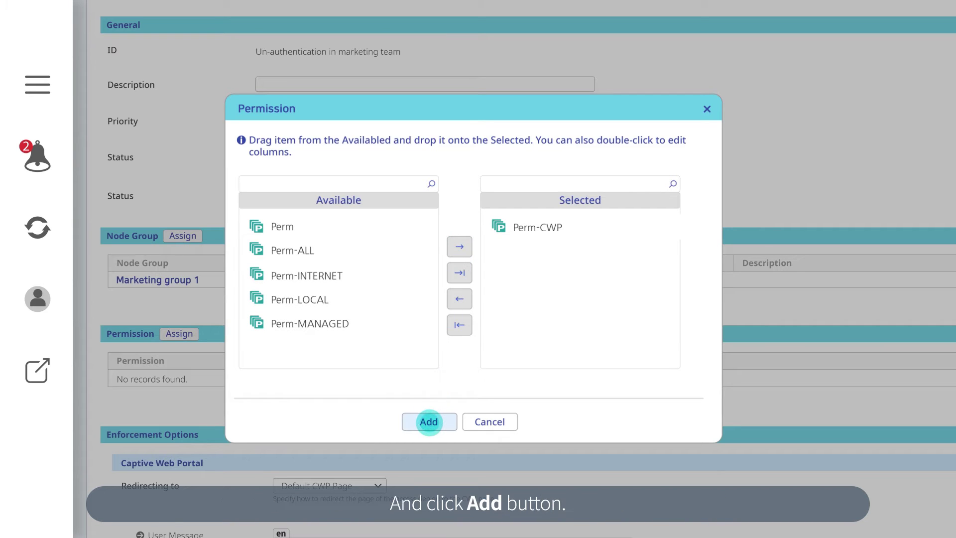
pyautogui.click(429, 422)
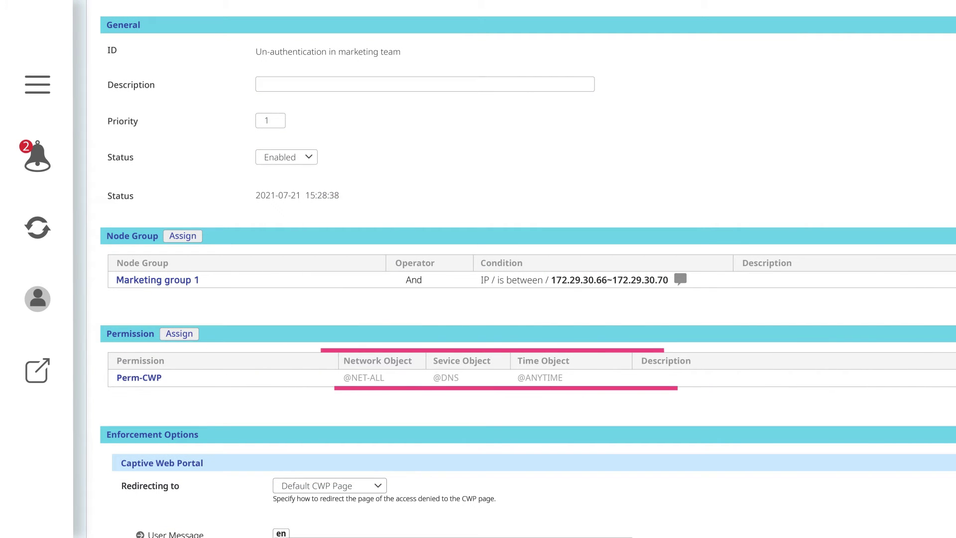
pyautogui.scroll(-10, 528, 269)
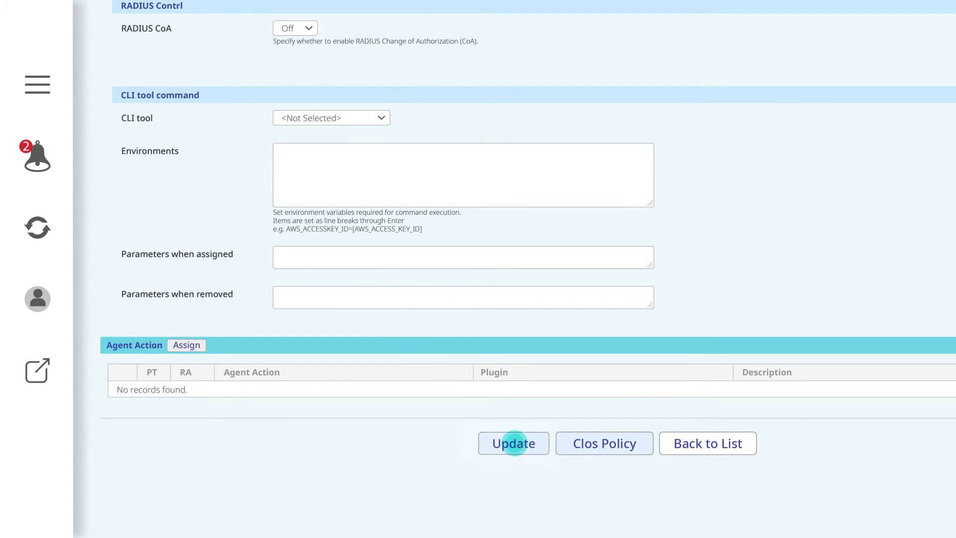
# Update the policy and view the four Marketing group 1 nodes it covers.
pyautogui.click(514, 443)
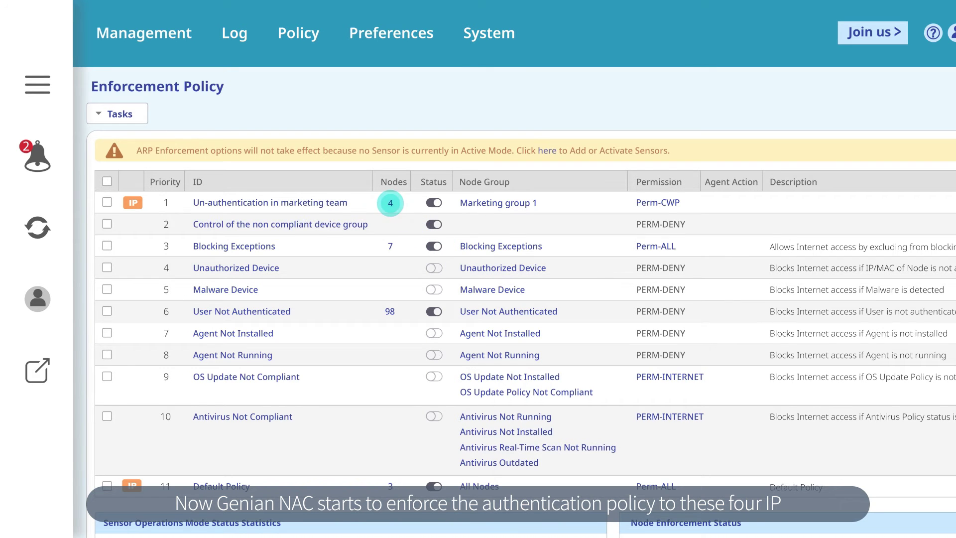
pyautogui.click(390, 203)
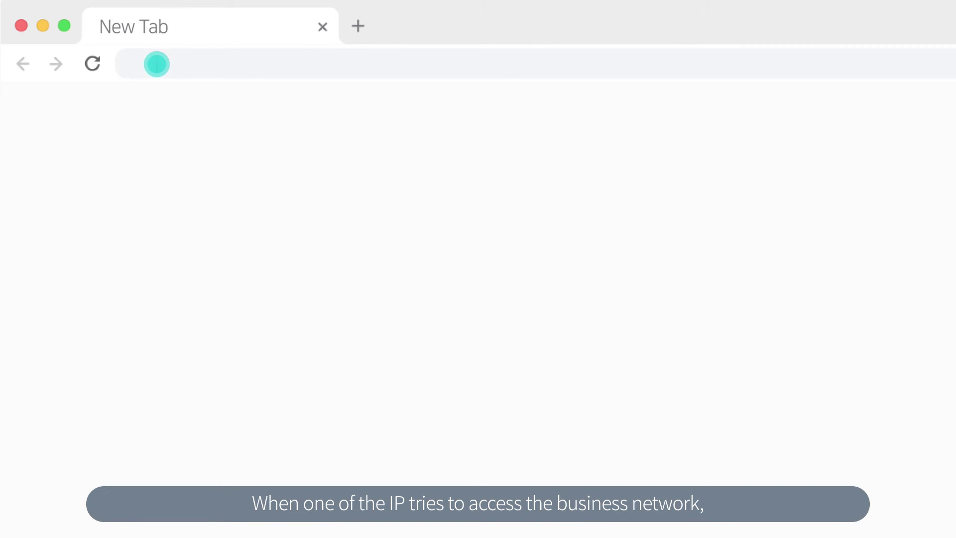
pyautogui.write('www.co')
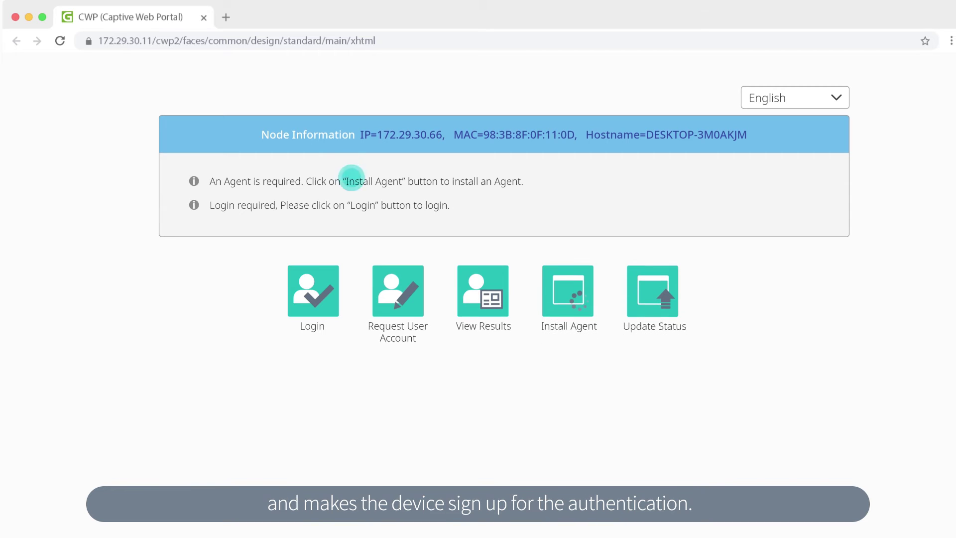
pyautogui.click(394, 287)
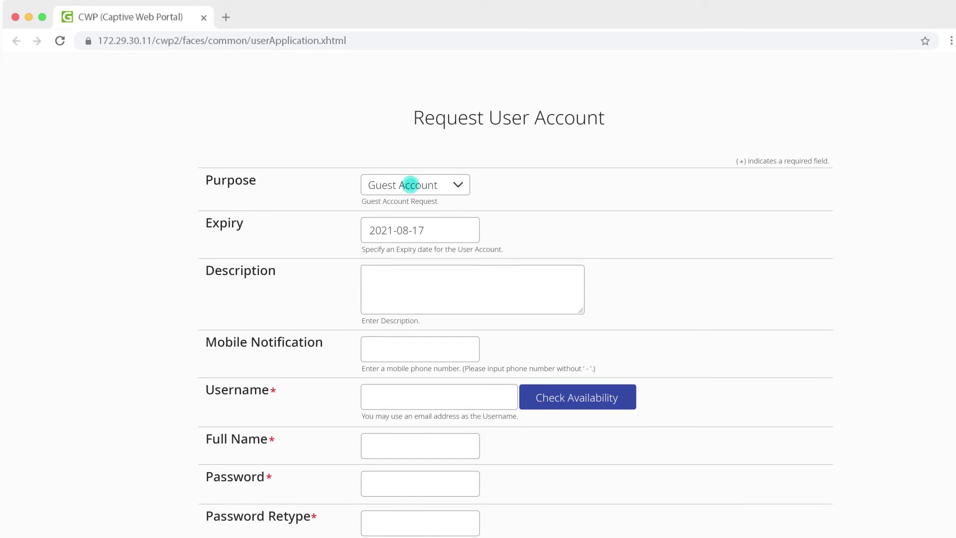
# Request a User Account described 'Marketing staff authentication' and confirm the chosen username is available.
pyautogui.click(410, 185)
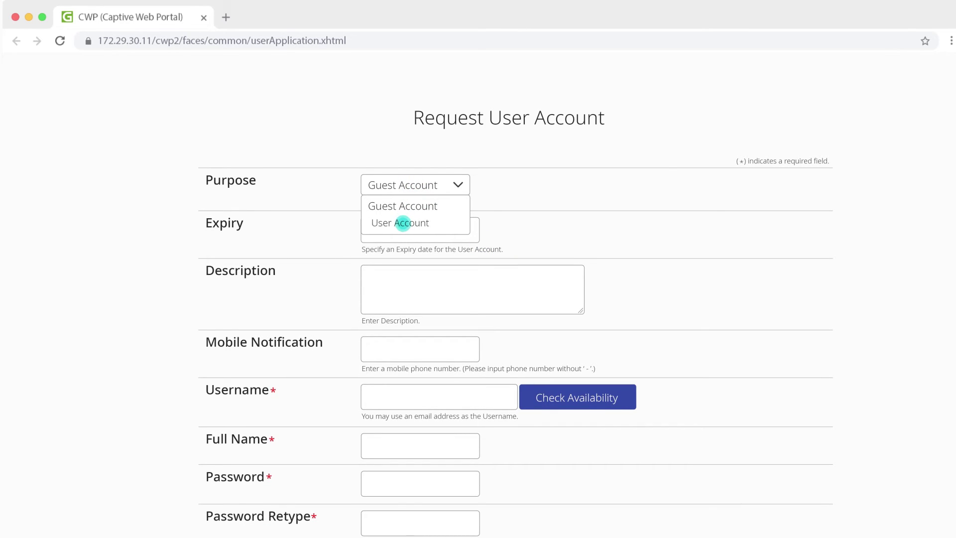
pyautogui.click(403, 223)
pyautogui.click(374, 228)
pyautogui.write('Marketing staff authentication')
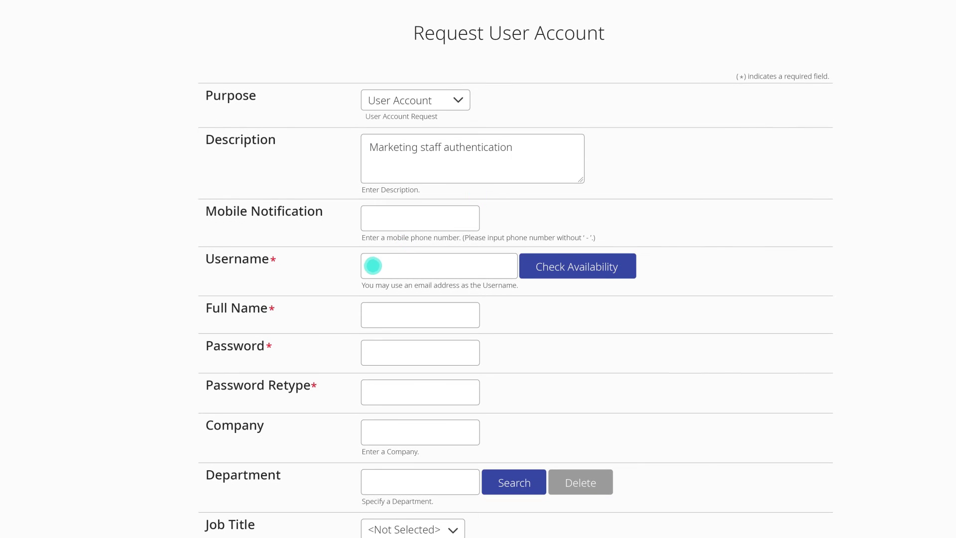
pyautogui.click(373, 267)
pyautogui.write('mktstaff1')
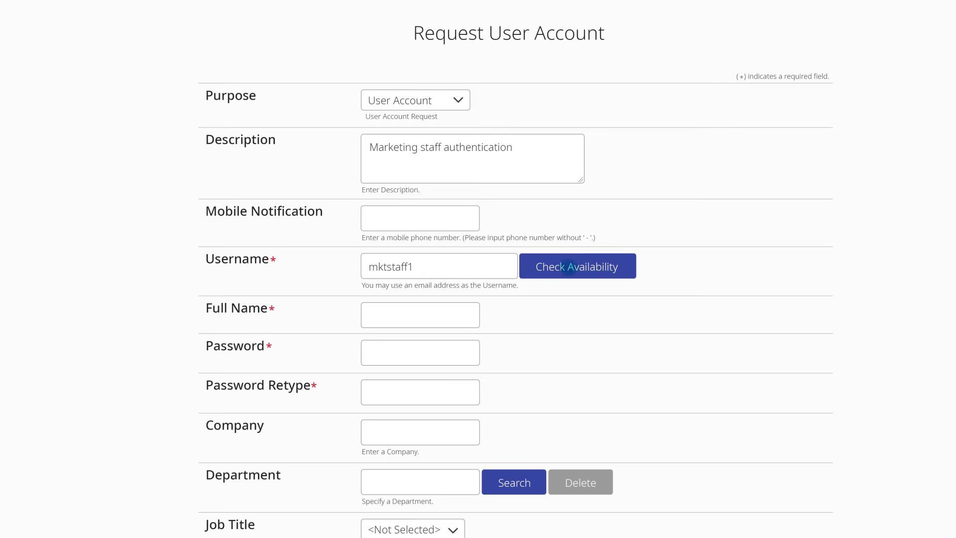
pyautogui.click(572, 267)
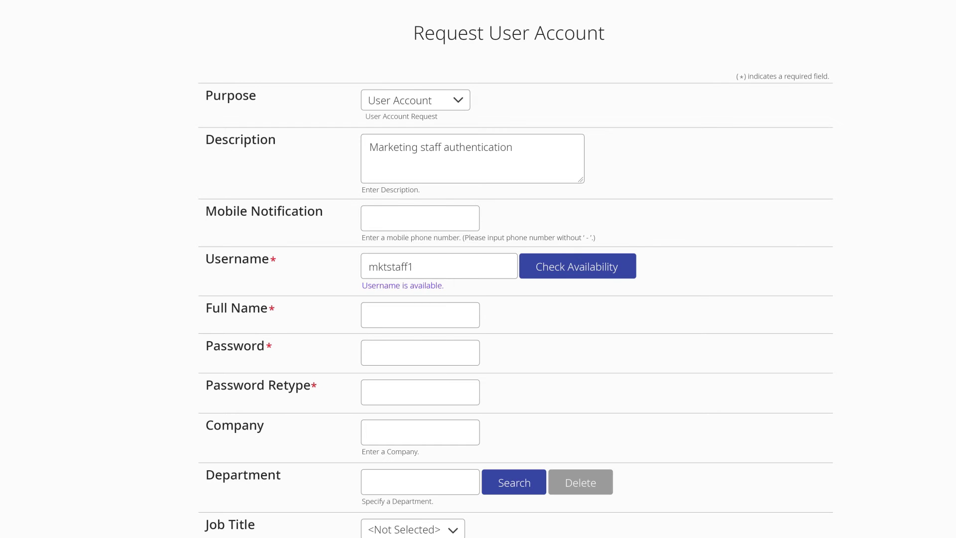
# Fill in the full name, account password, its confirmation and contact e-mail, then submit the request.
pyautogui.click(372, 313)
pyautogui.click(373, 352)
pyautogui.write('pas')
pyautogui.click(373, 392)
pyautogui.write('password1')
pyautogui.scroll(-6, 516, 269)
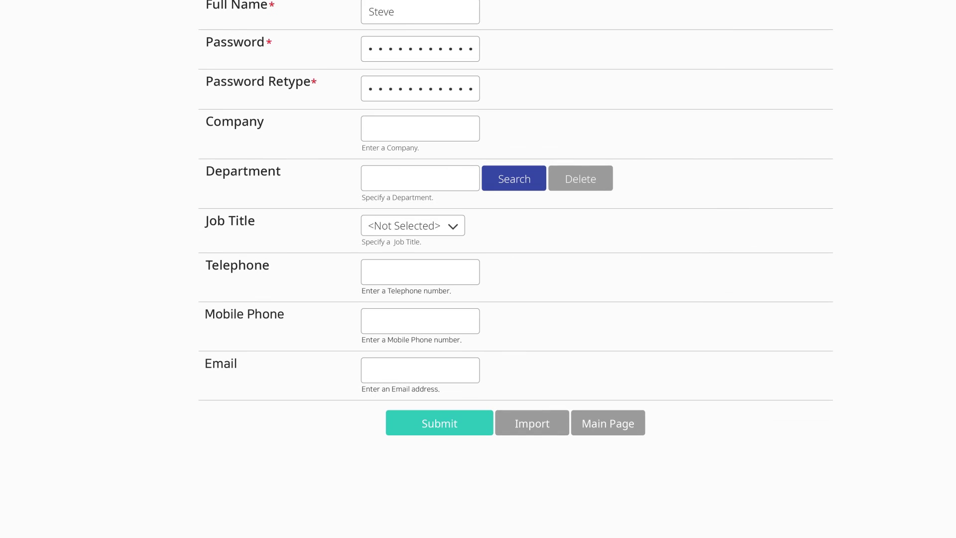
pyautogui.click(373, 370)
pyautogui.write('mktstaff1@company.com')
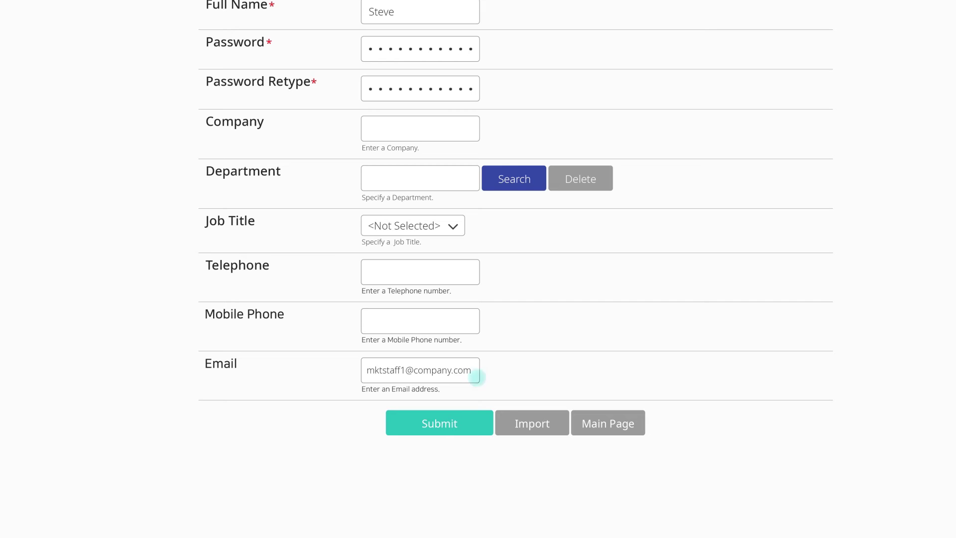
pyautogui.click(440, 424)
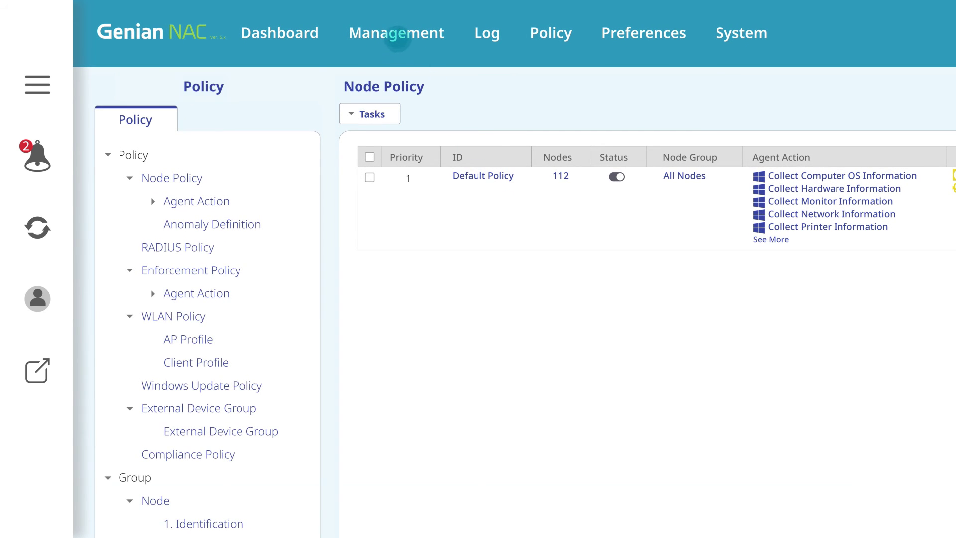
# Accept the pending User Account Request under Management > Request and confirm with OK.
pyautogui.moveTo(393, 33)
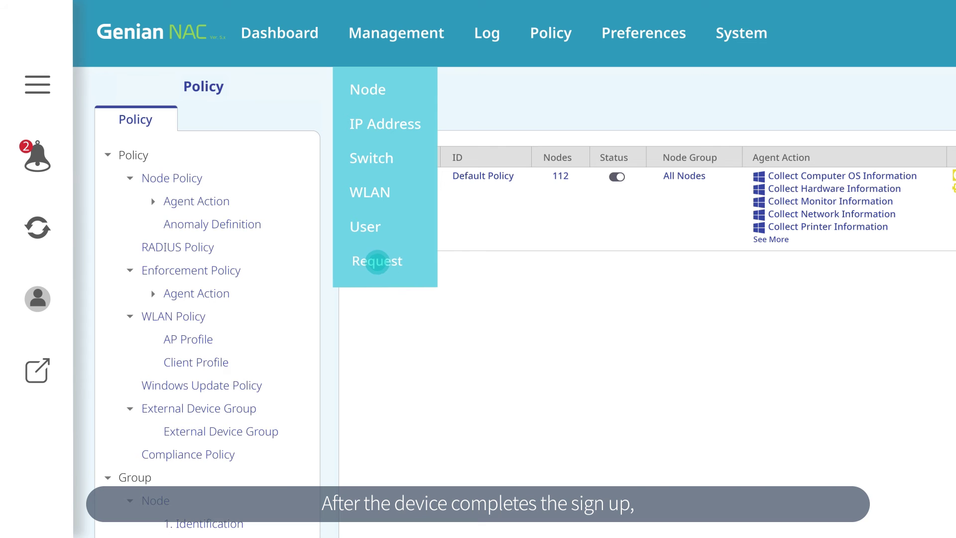
pyautogui.click(378, 261)
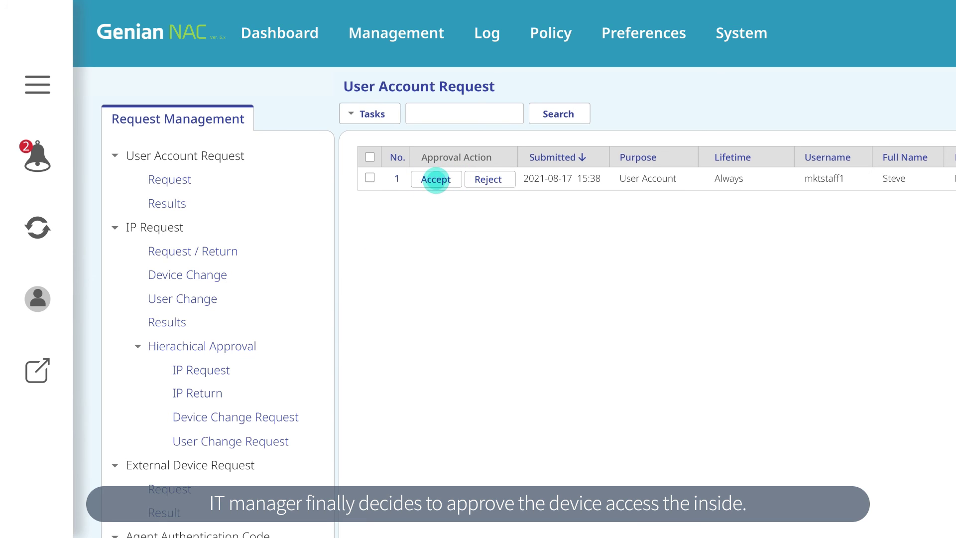
pyautogui.click(436, 179)
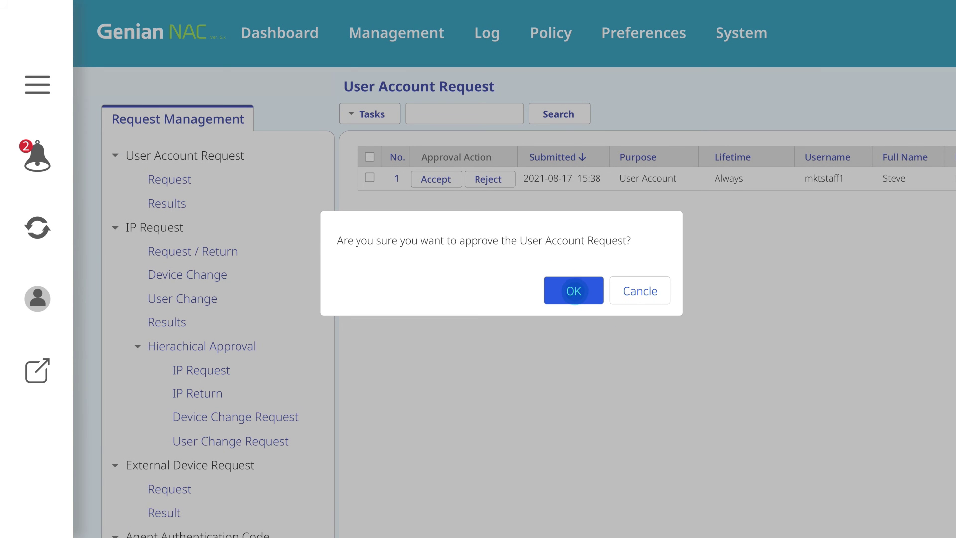
pyautogui.click(574, 291)
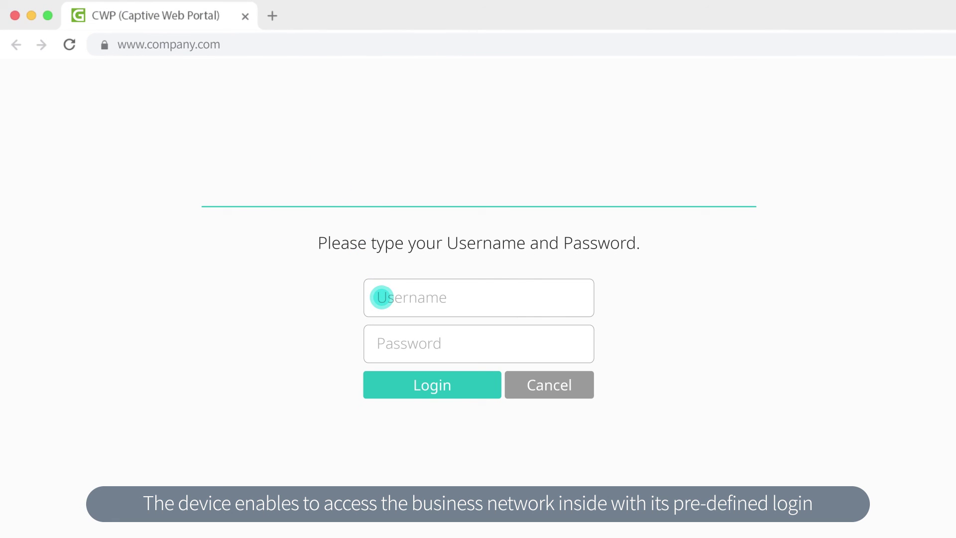
# Fill the portal login form with the approved marketing staff account's username and password.
pyautogui.click(382, 298)
pyautogui.write('mktstaff1')
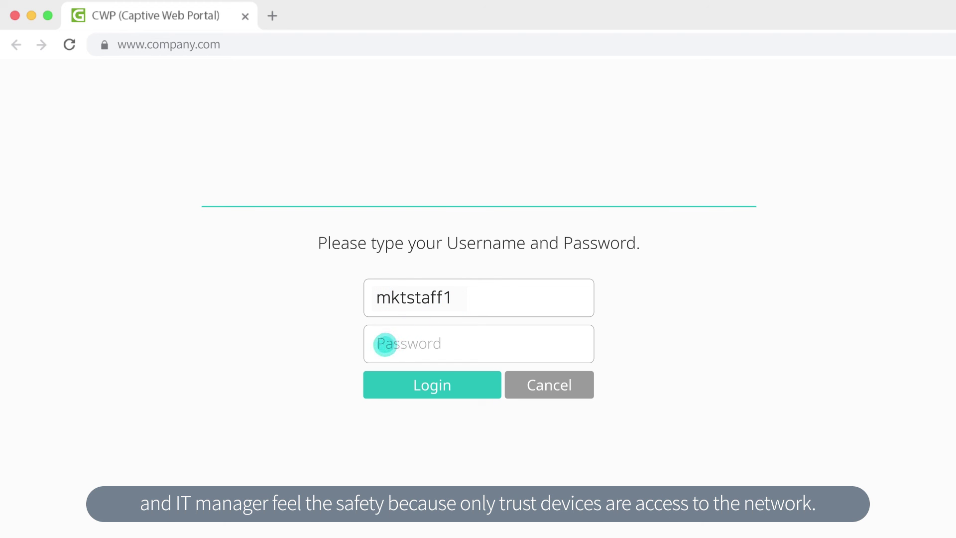
pyautogui.click(385, 344)
pyautogui.write('******')
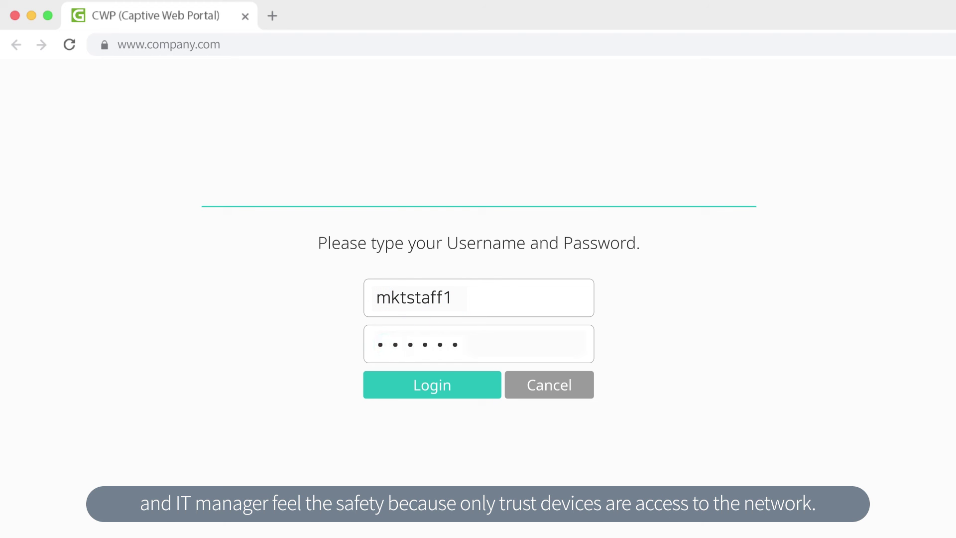